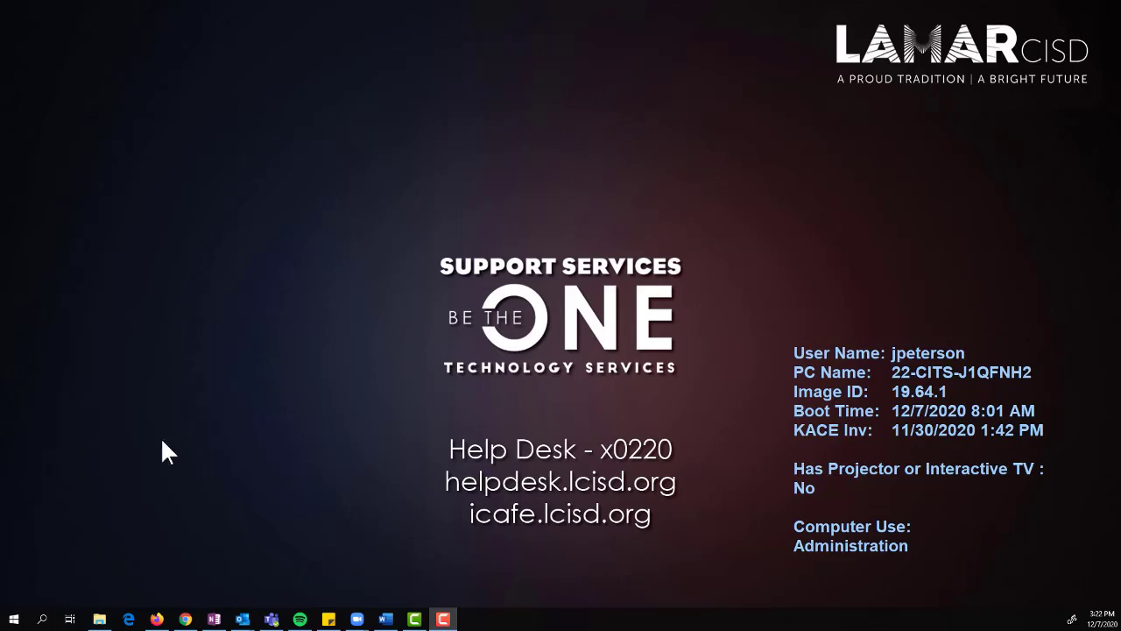
# Search 'alarm' from the Start menu and launch the Alarms & Clock app.
pyautogui.click(16, 619)
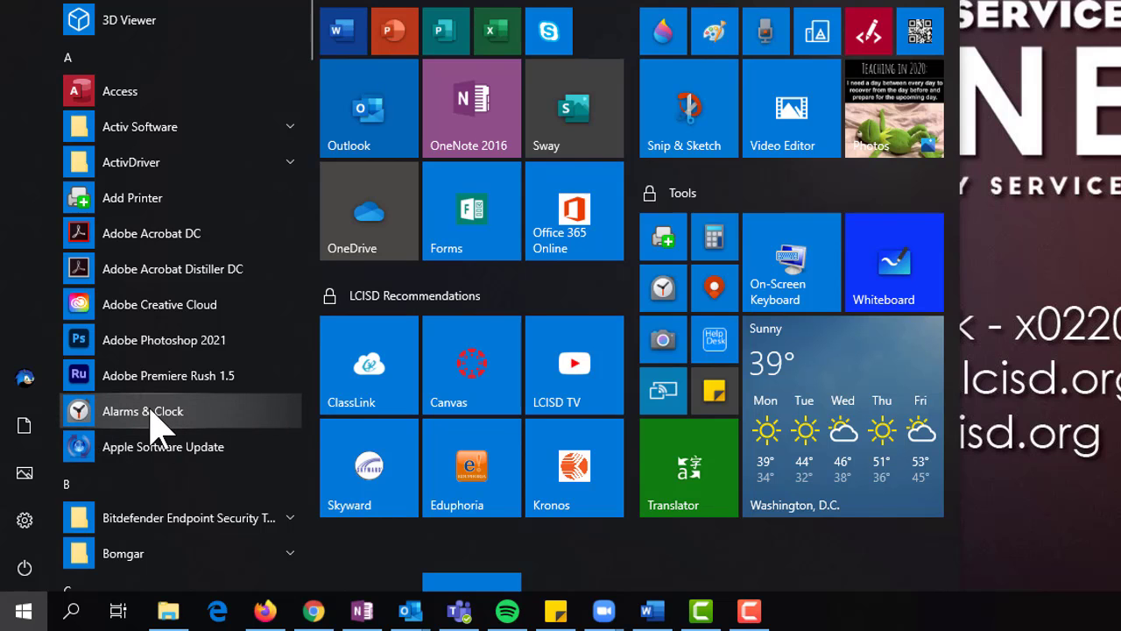
pyautogui.click(143, 412)
pyautogui.click(28, 623)
pyautogui.click(28, 623)
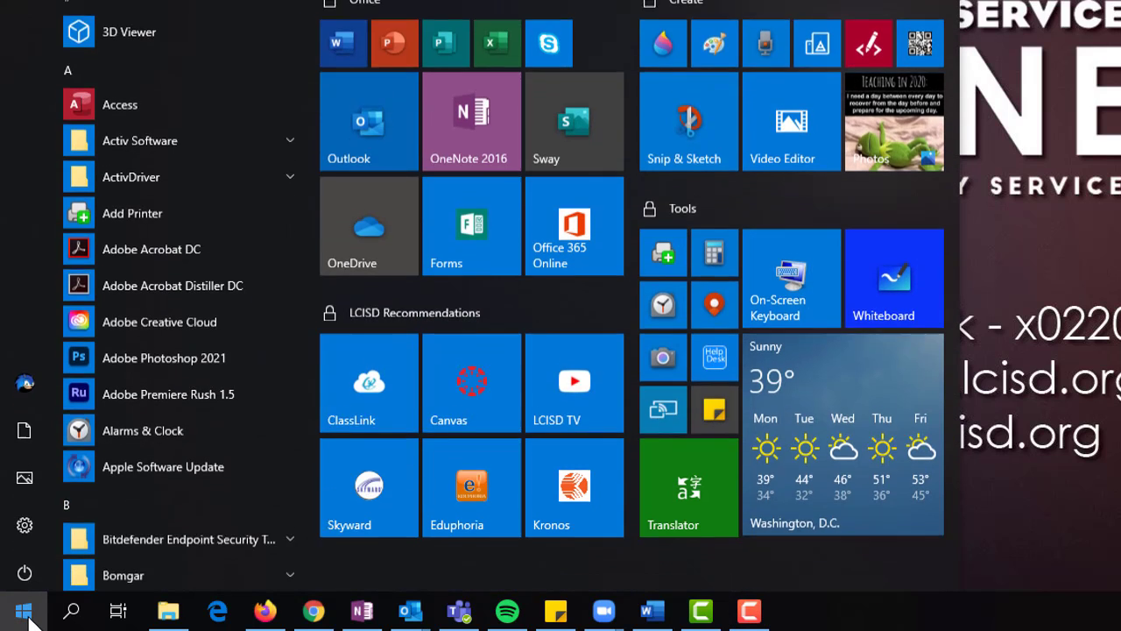
pyautogui.write('alarm')
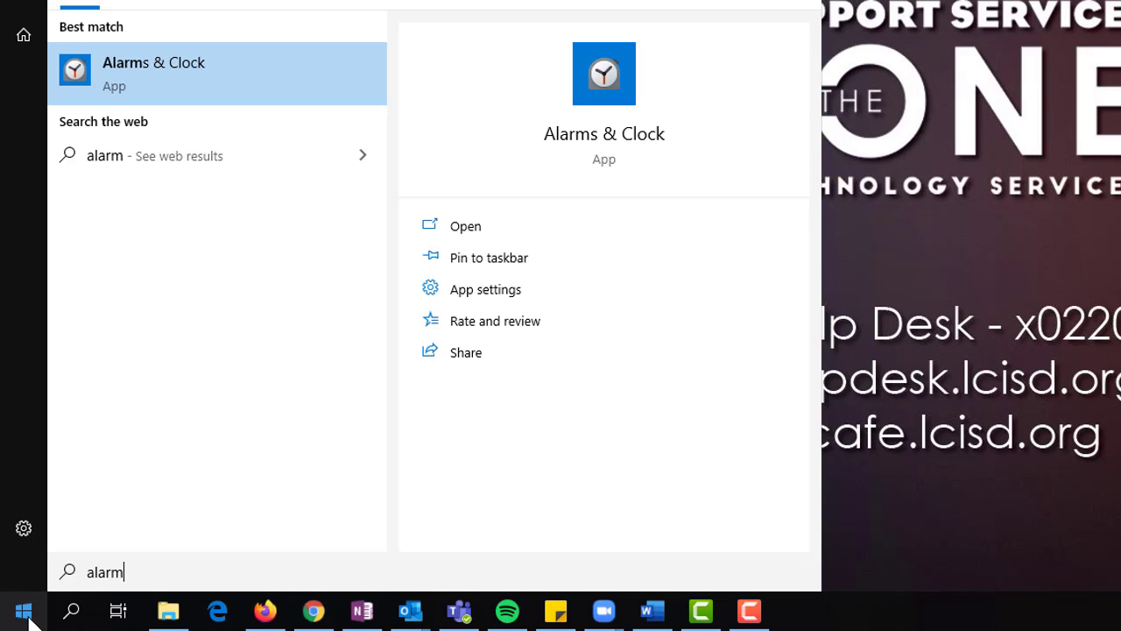
pyautogui.click(158, 83)
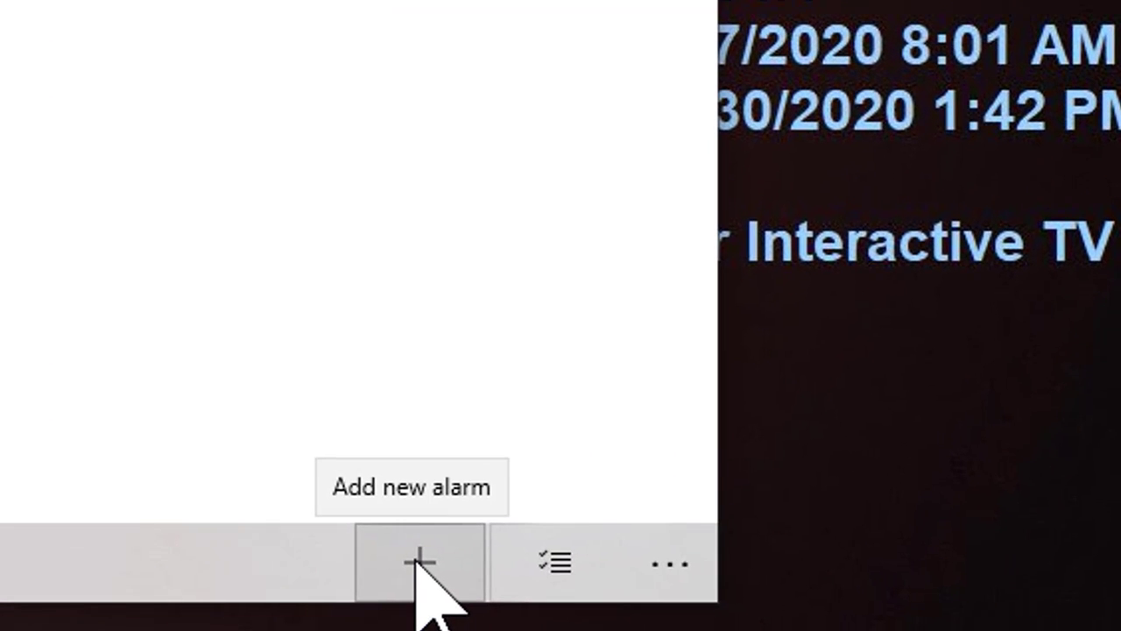
# Add a new alarm set to 9:05 AM and name it Break.
pyautogui.click(418, 560)
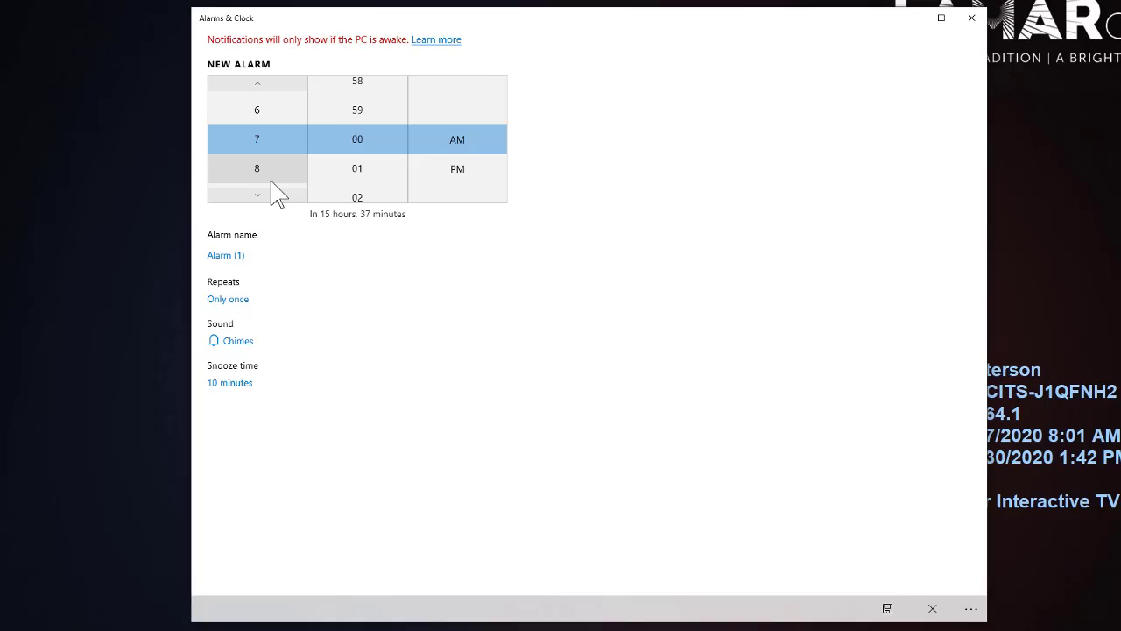
pyautogui.click(300, 172)
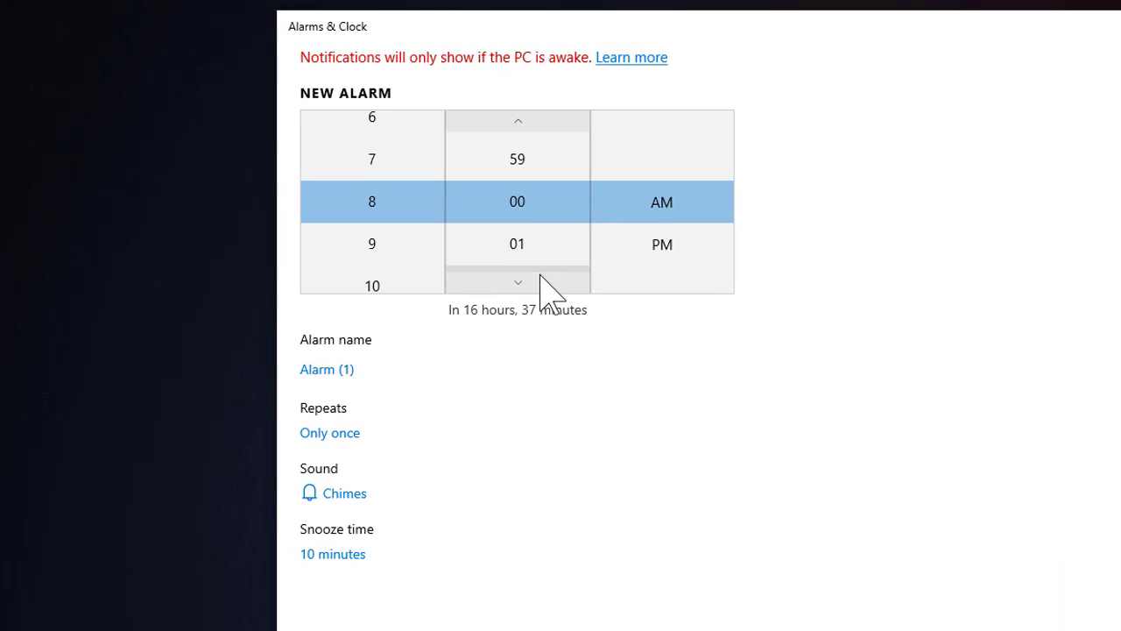
pyautogui.click(434, 281)
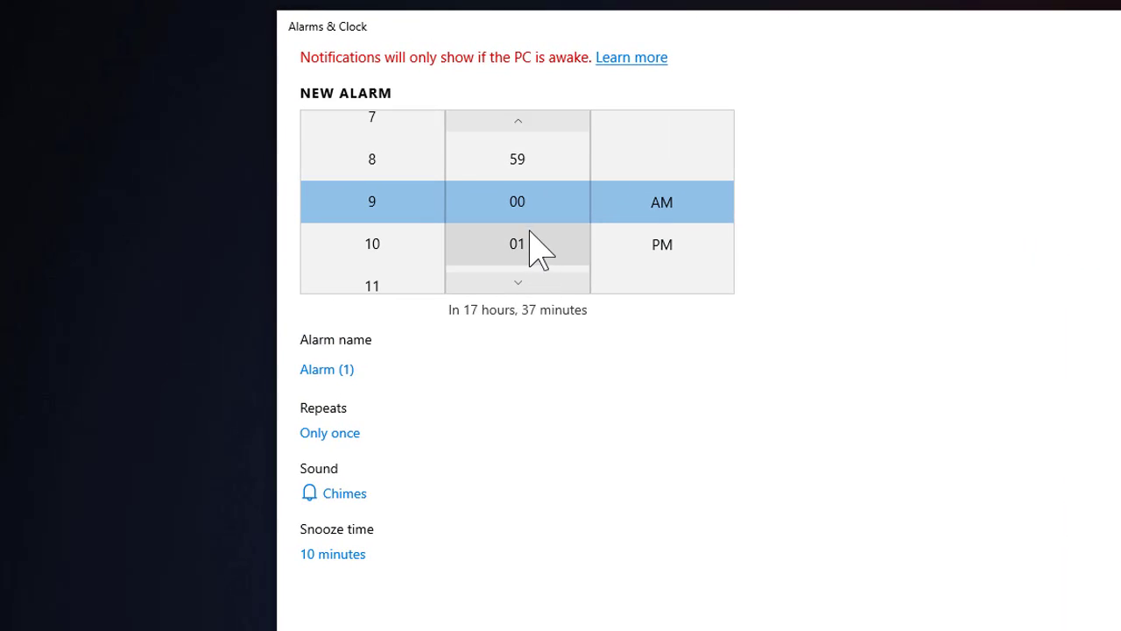
pyautogui.click(528, 281)
pyautogui.click(529, 283)
pyautogui.click(529, 284)
pyautogui.click(529, 283)
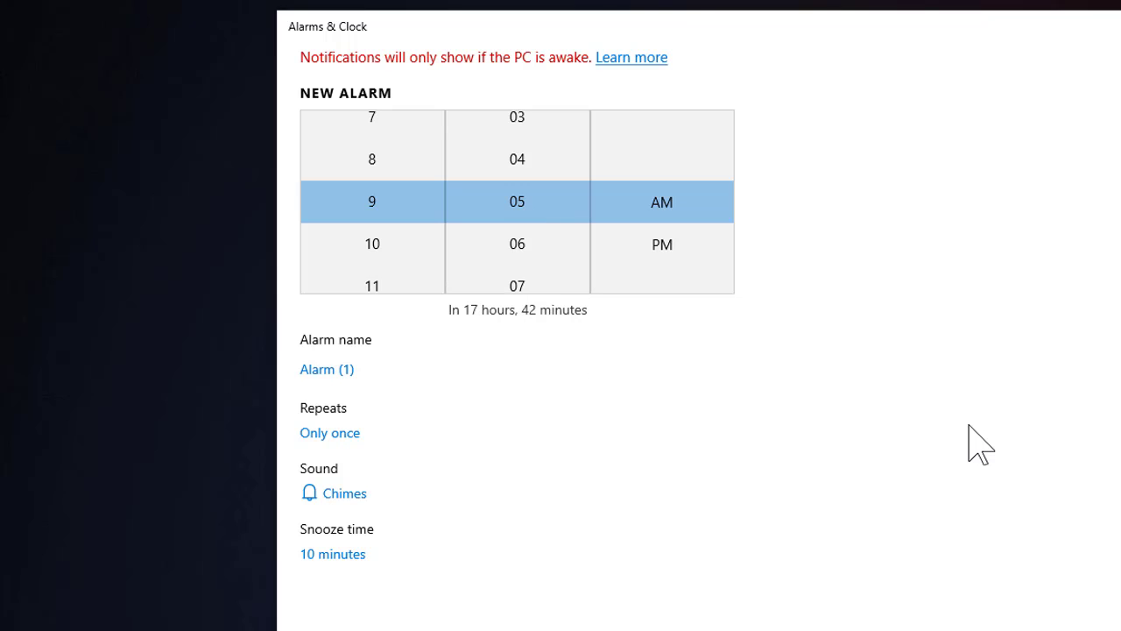
pyautogui.click(320, 368)
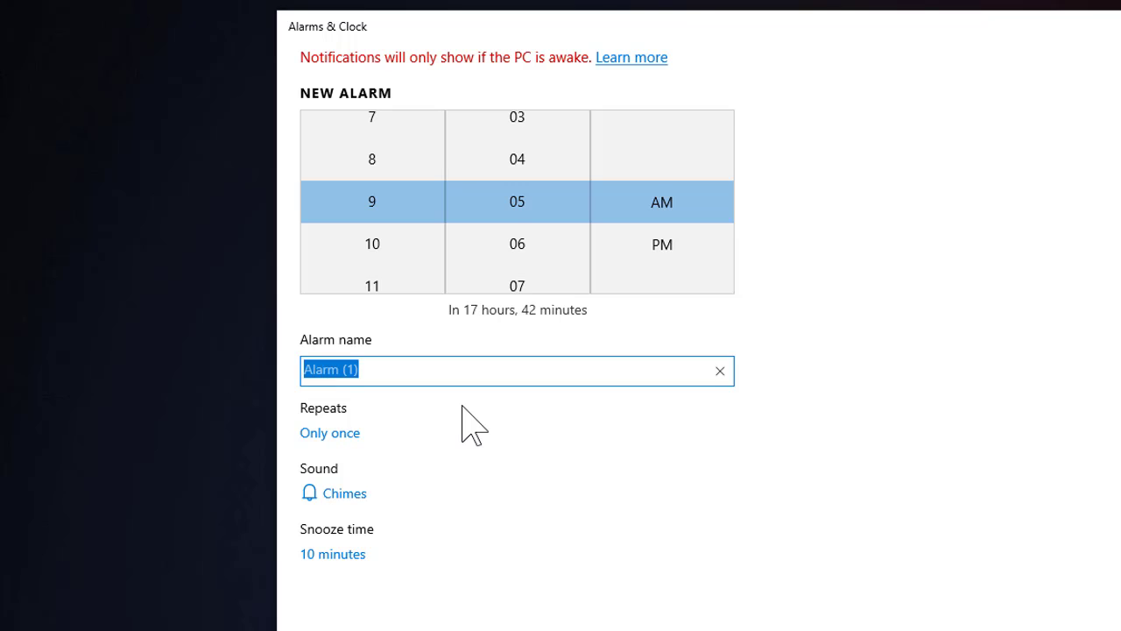
pyautogui.write('reak')
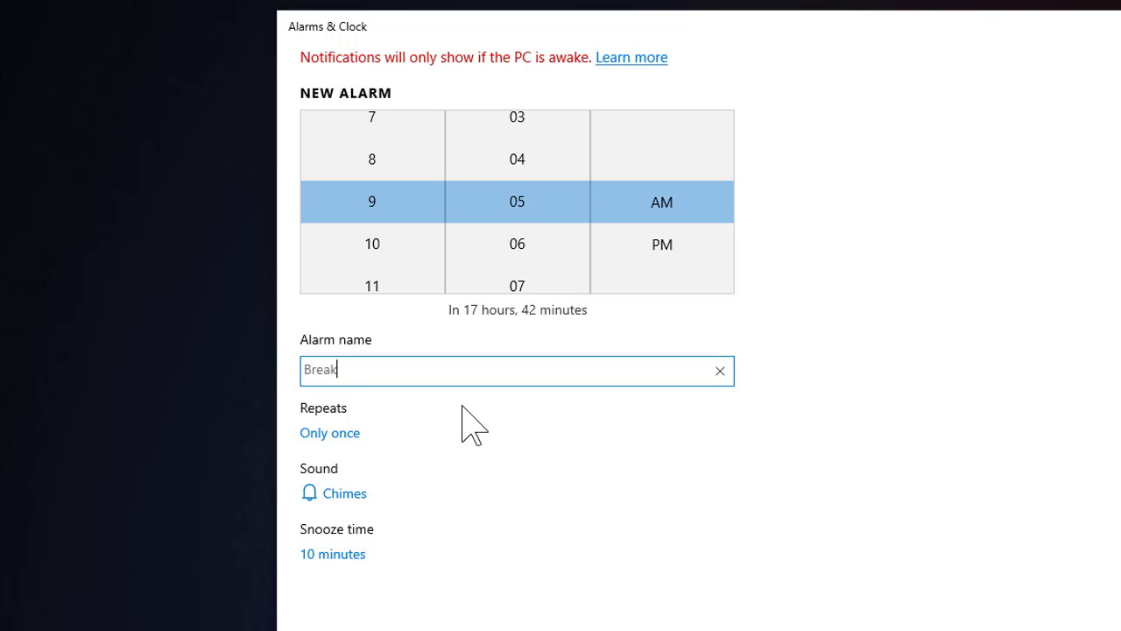
pyautogui.write('reak')
pyautogui.press('Return')
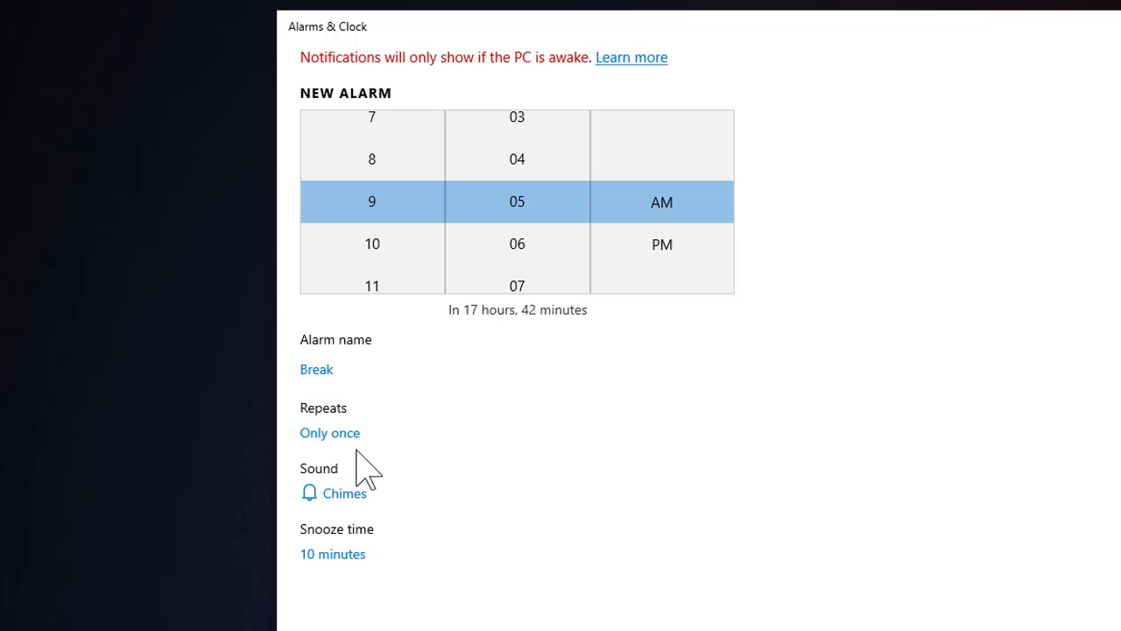
# Make the alarm repeat Monday through Friday (Weekdays).
pyautogui.click(351, 434)
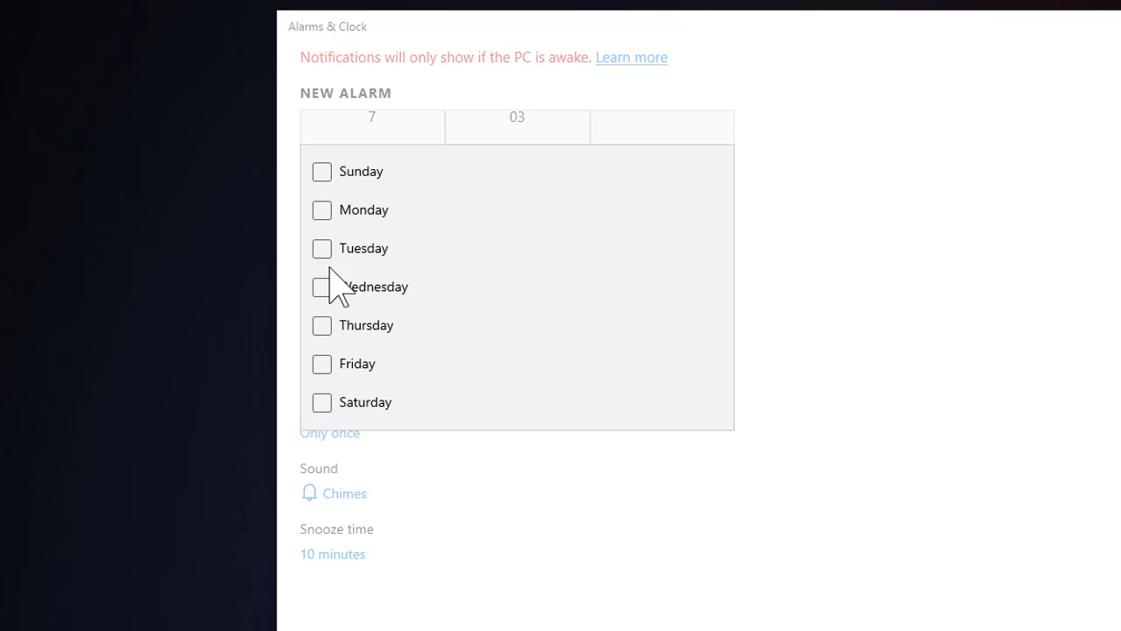
pyautogui.click(322, 211)
pyautogui.click(322, 249)
pyautogui.click(323, 287)
pyautogui.click(322, 326)
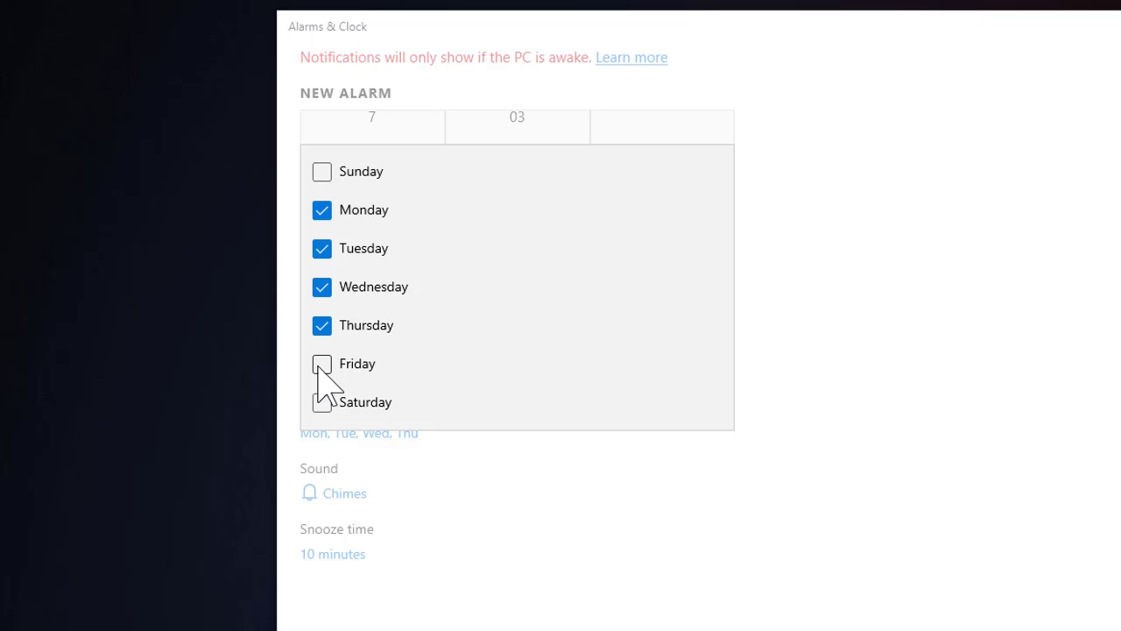
pyautogui.click(323, 364)
pyautogui.click(322, 365)
pyautogui.click(322, 326)
pyautogui.click(322, 288)
pyautogui.click(322, 249)
pyautogui.click(322, 211)
pyautogui.click(323, 210)
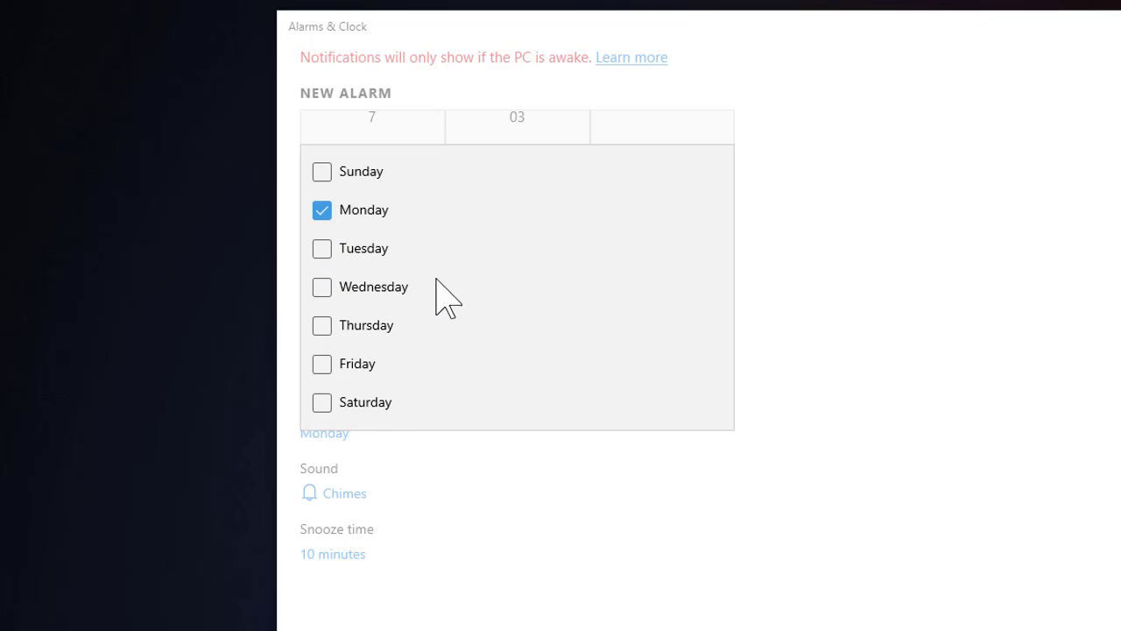
pyautogui.click(323, 249)
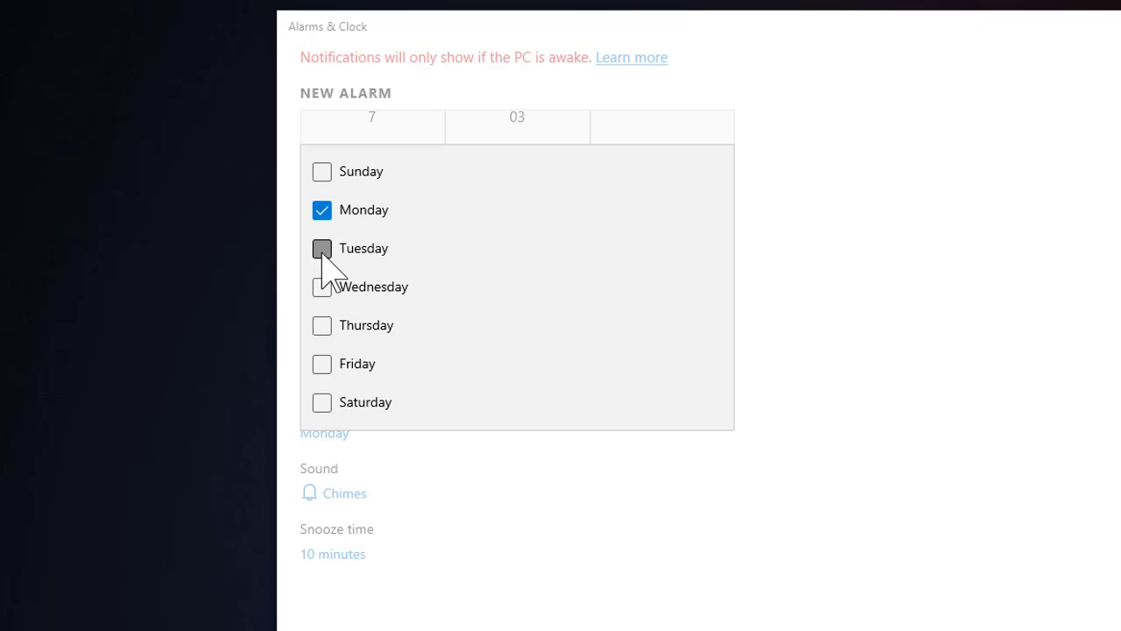
pyautogui.click(322, 287)
pyautogui.click(322, 326)
pyautogui.click(322, 364)
pyautogui.click(489, 587)
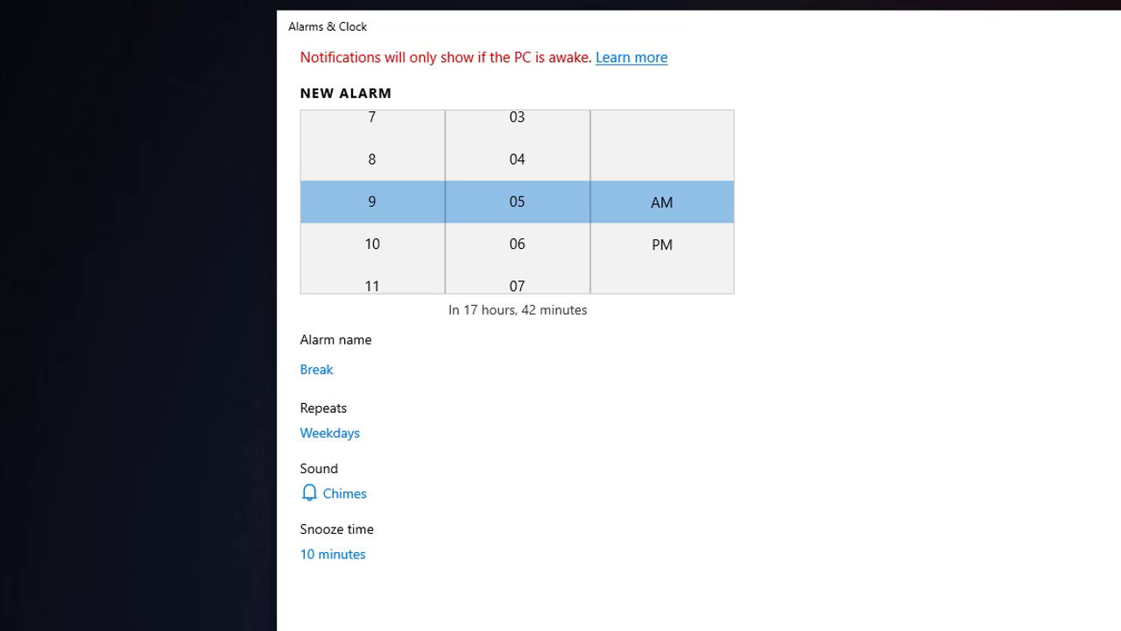
# Keep the Chimes sound and set the snooze time to Disabled.
pyautogui.click(340, 493)
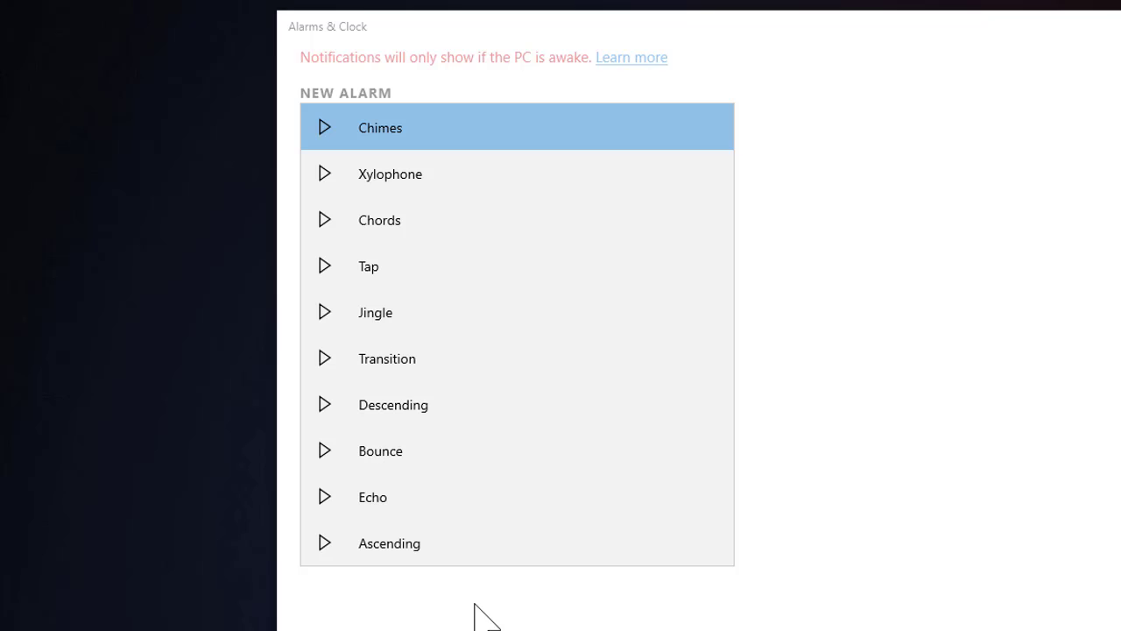
pyautogui.press('Escape')
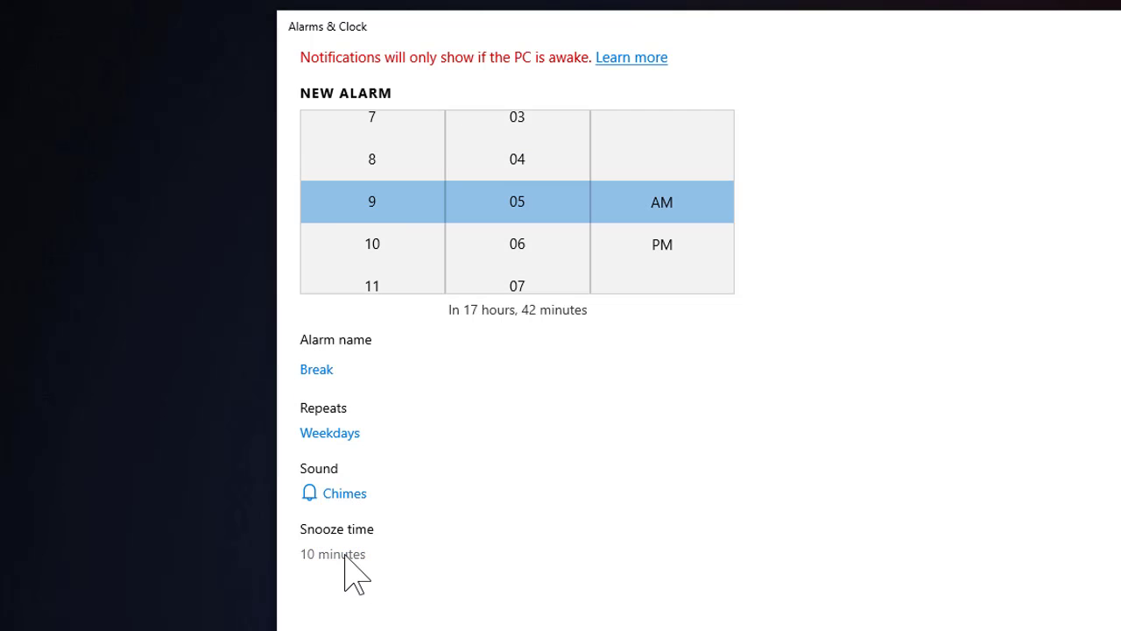
pyautogui.click(350, 556)
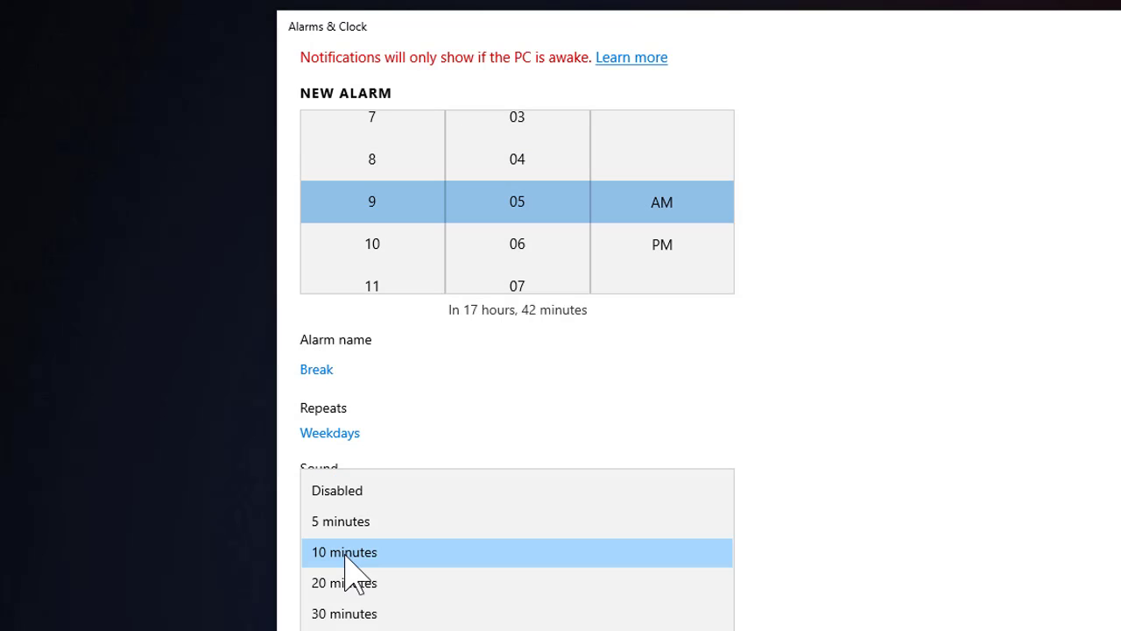
pyautogui.click(367, 493)
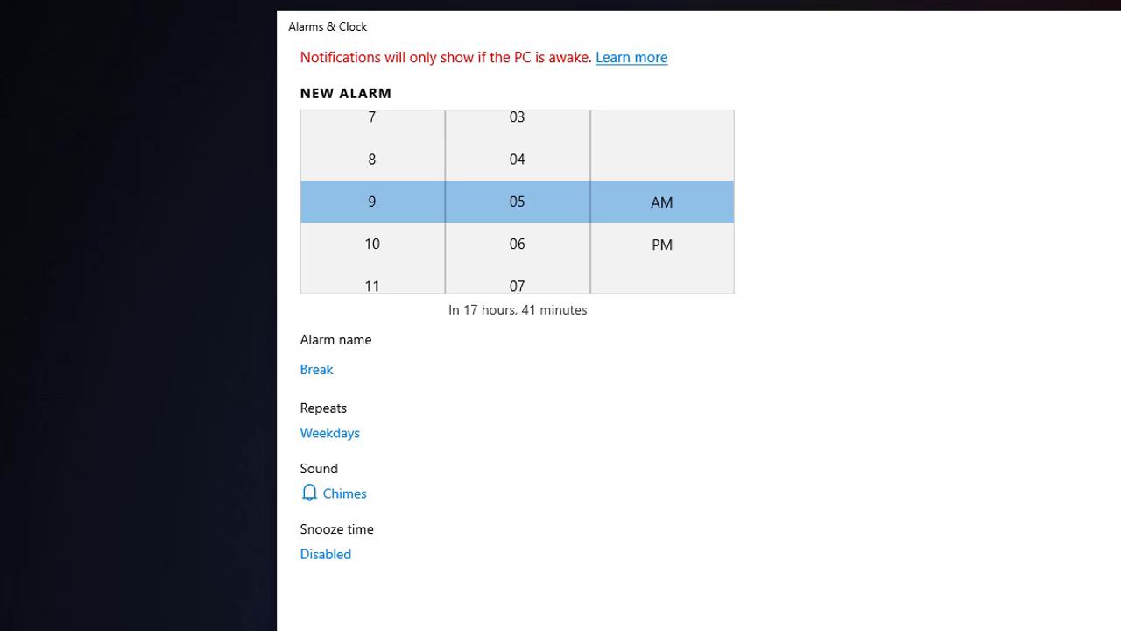
# Save the Break alarm, leave its switch off, and show the world clock map.
pyautogui.hotkey('ctrl', 's')
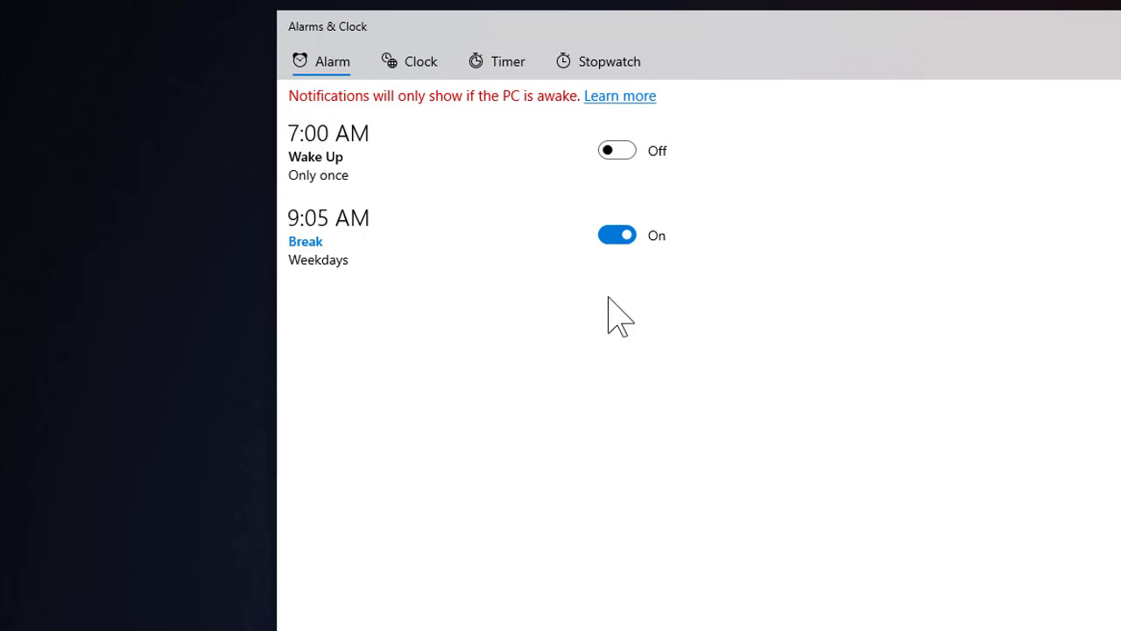
pyautogui.click(620, 238)
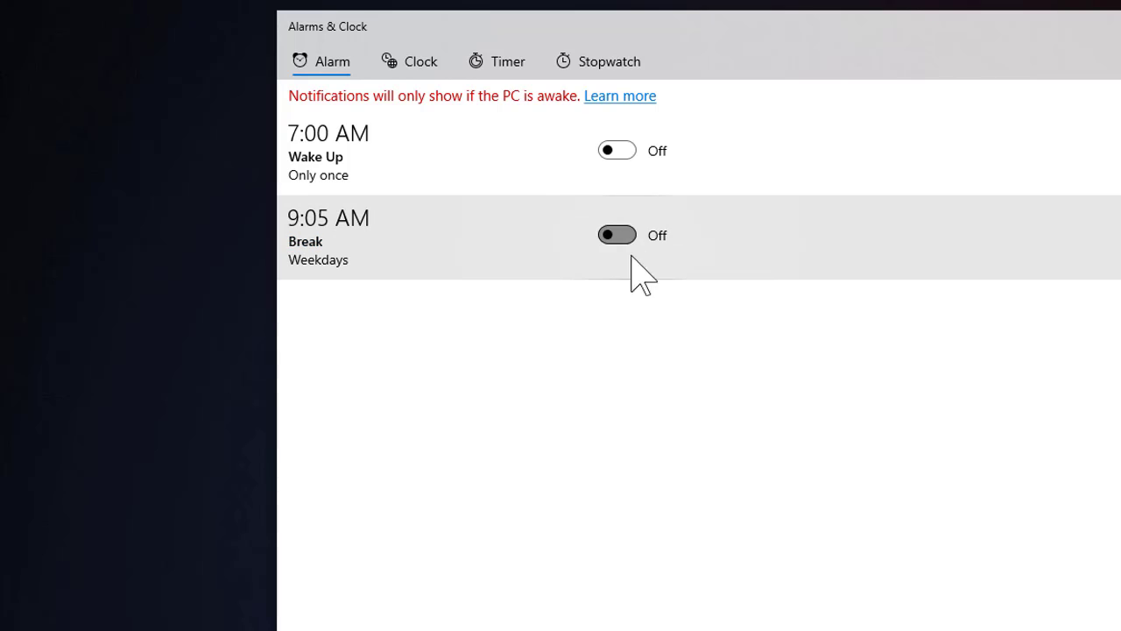
pyautogui.click(618, 235)
pyautogui.click(617, 237)
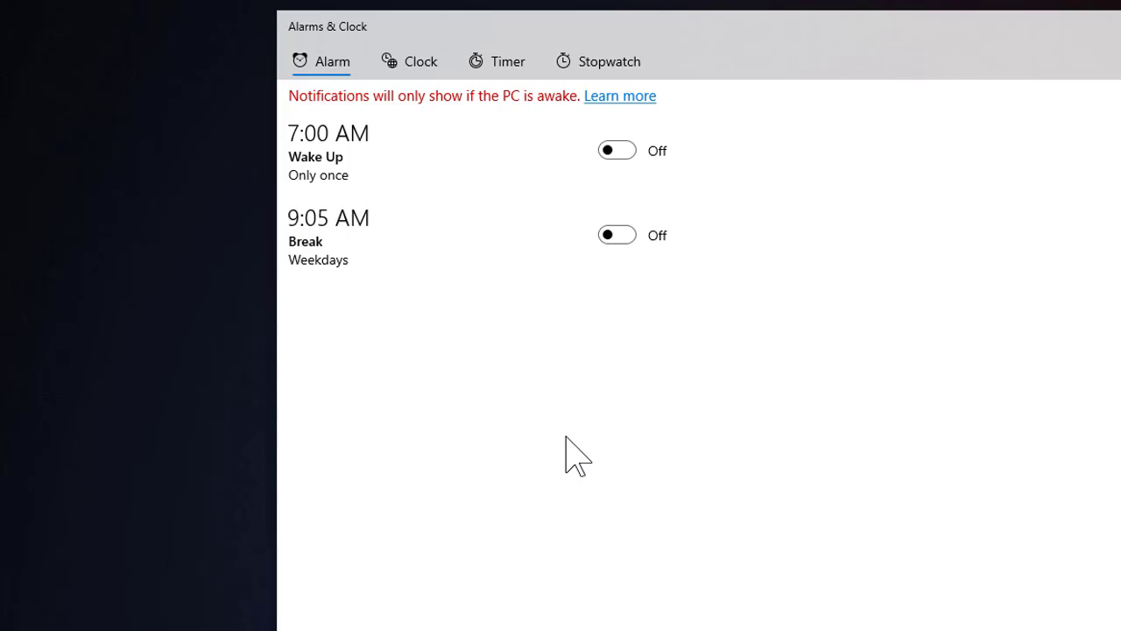
pyautogui.click(417, 65)
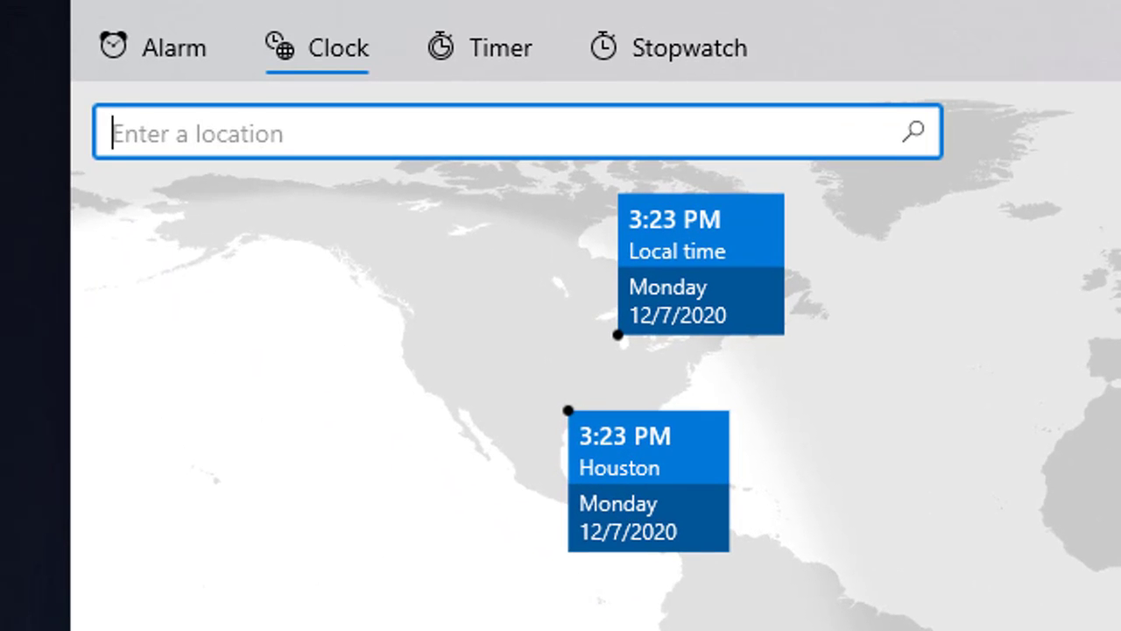
# Search for 'tokyo' to add Tokyo, Japan to the world clock.
pyautogui.write('tokyo')
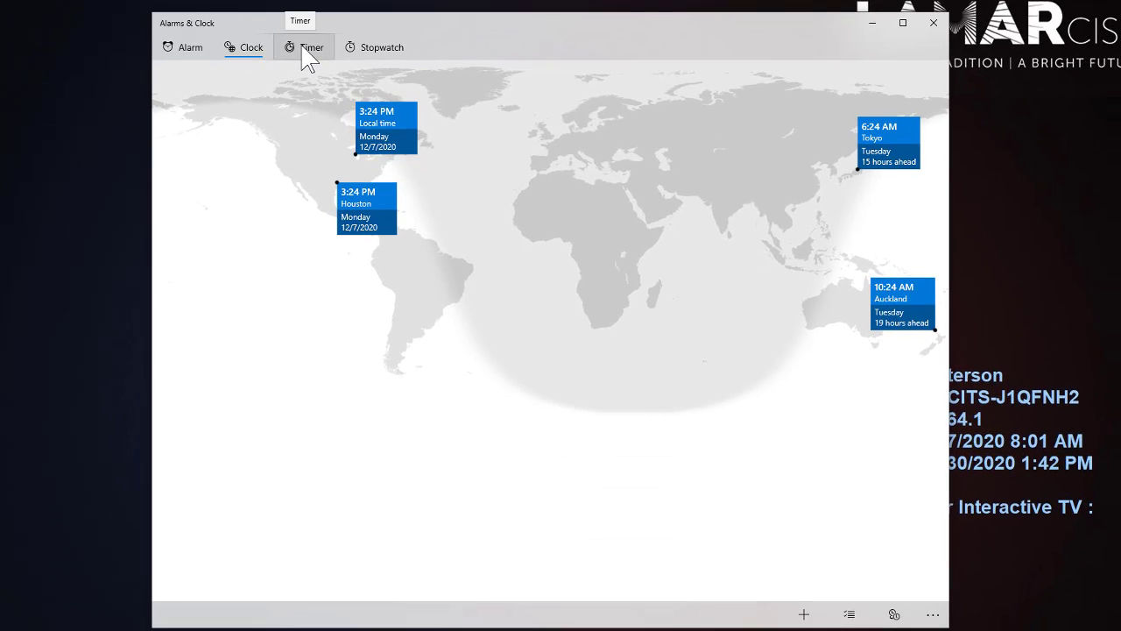
# Create a 02:00 timer named '2 minute timer', run it briefly, then pause and reset it.
pyautogui.click(307, 52)
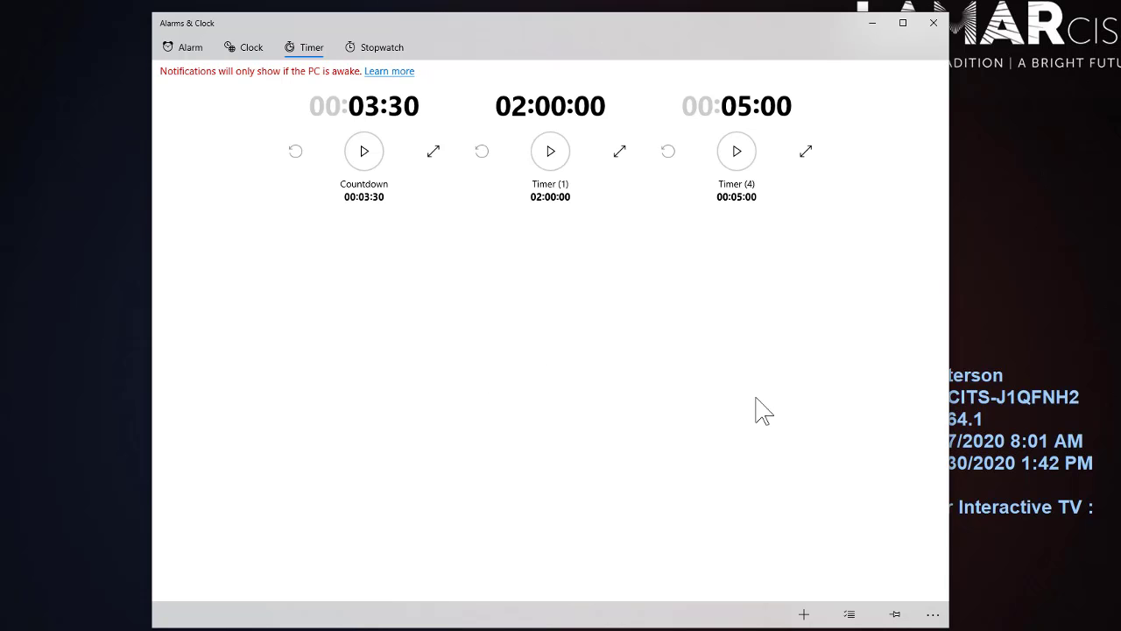
pyautogui.click(803, 613)
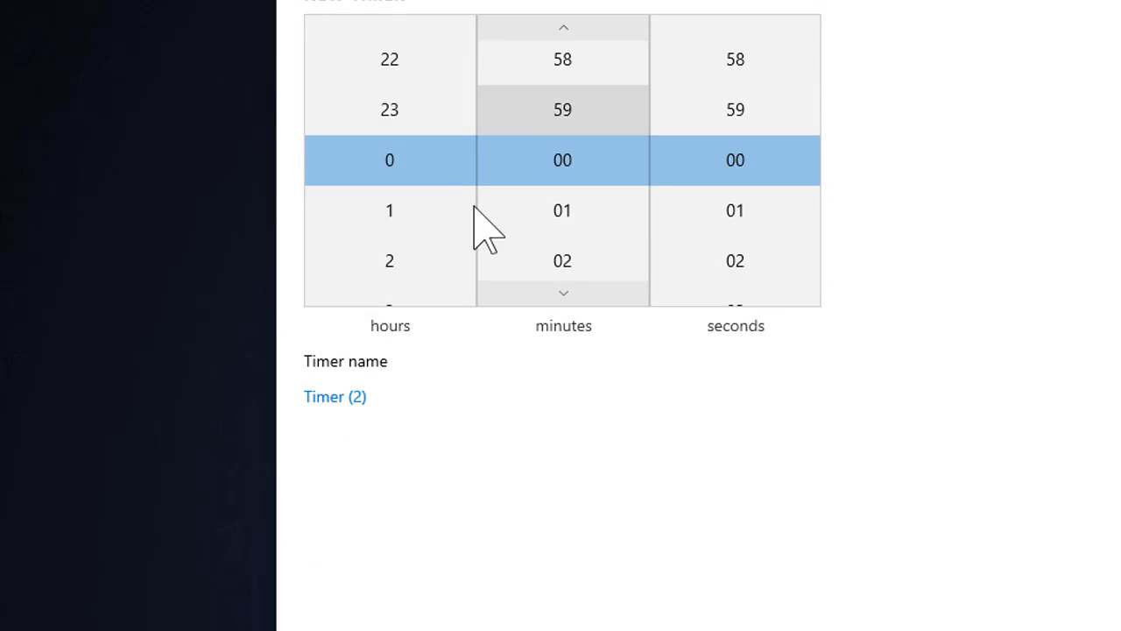
pyautogui.click(581, 263)
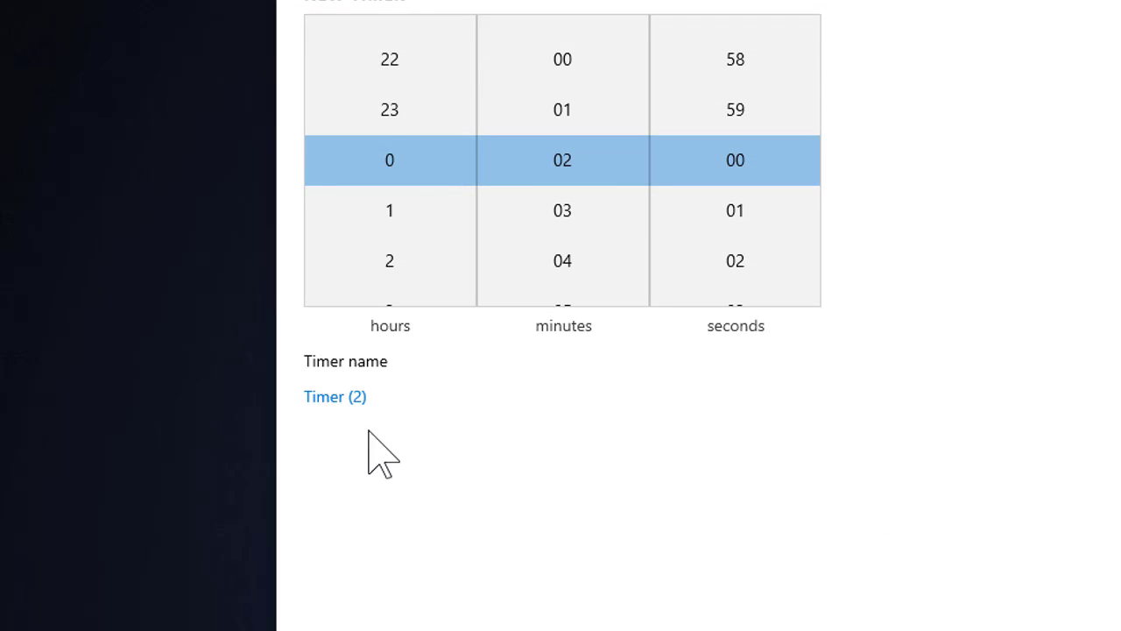
pyautogui.click(336, 396)
pyautogui.write('2 m')
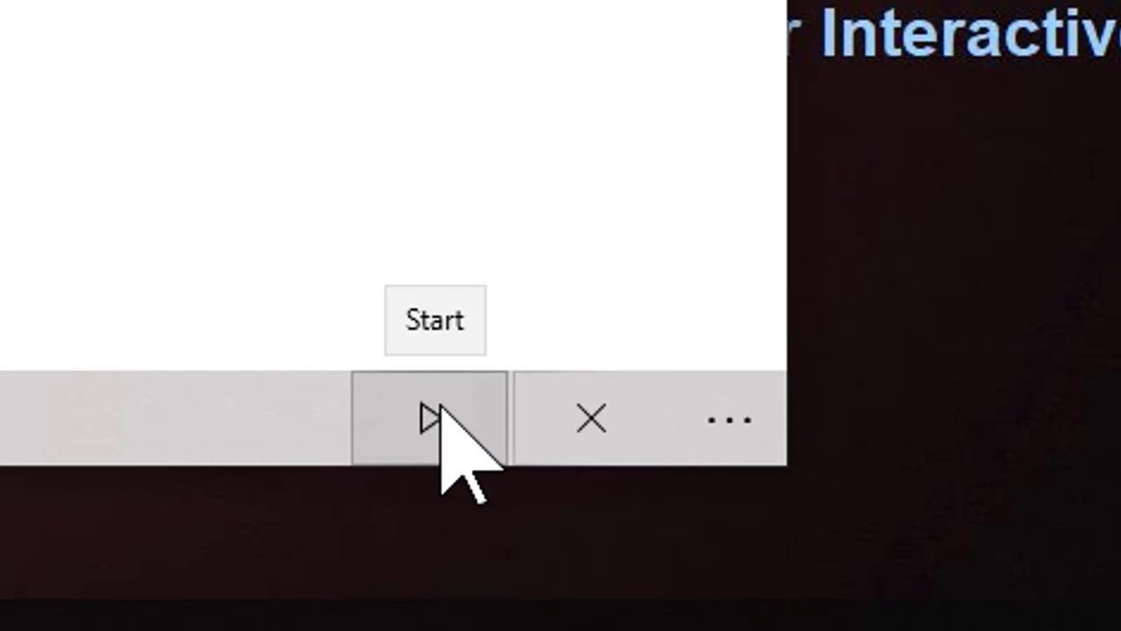
pyautogui.click(440, 403)
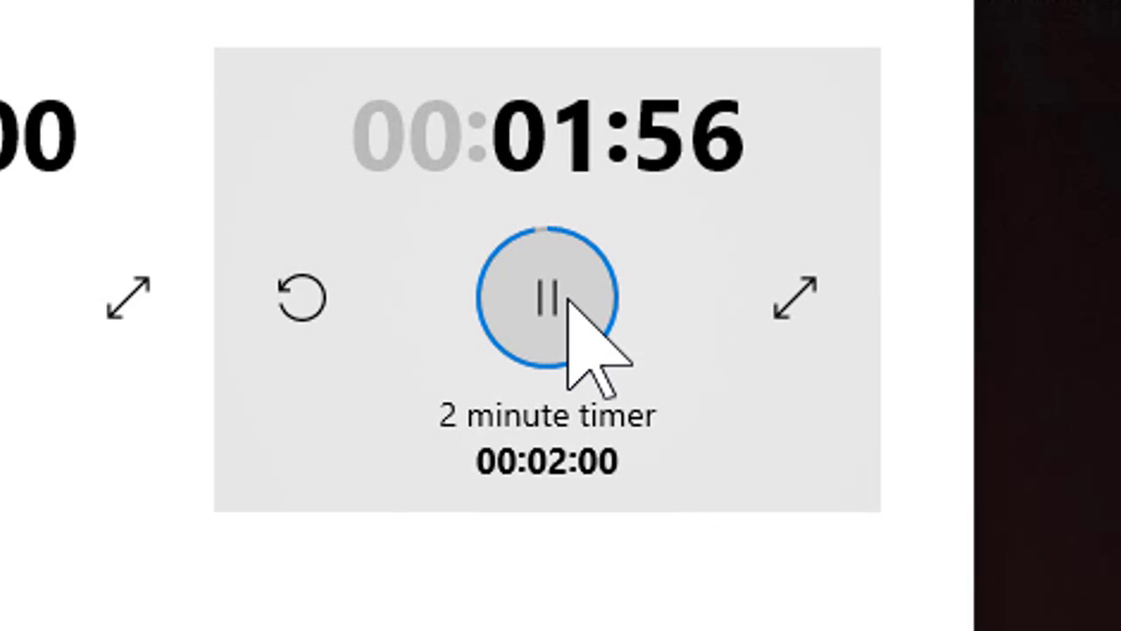
pyautogui.click(538, 307)
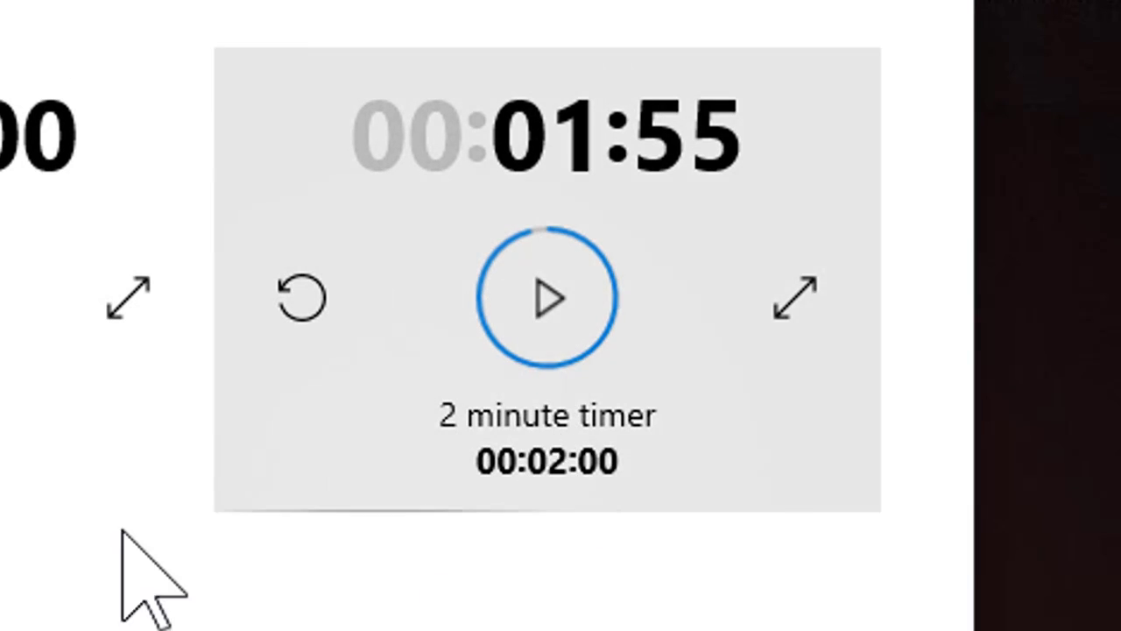
pyautogui.click(302, 298)
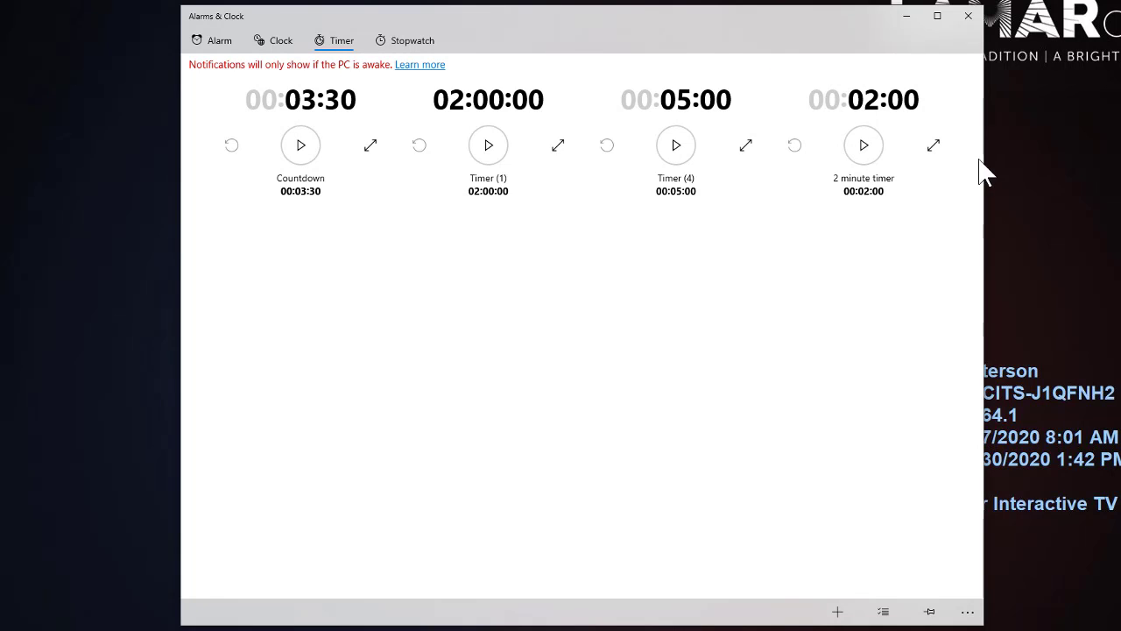
pyautogui.click(863, 146)
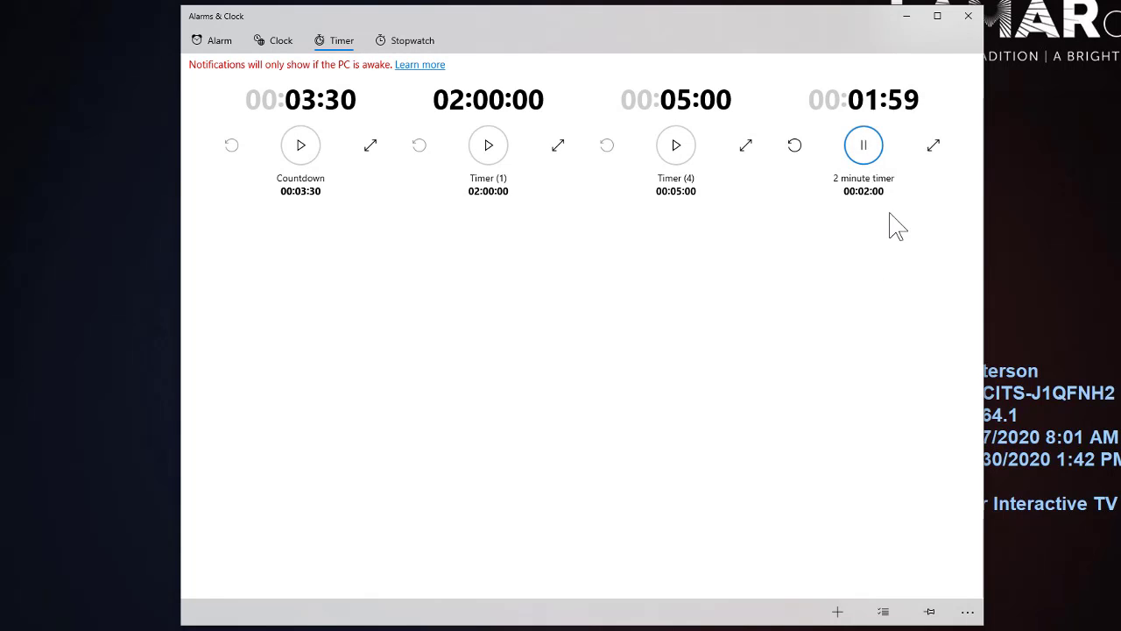
pyautogui.click(934, 147)
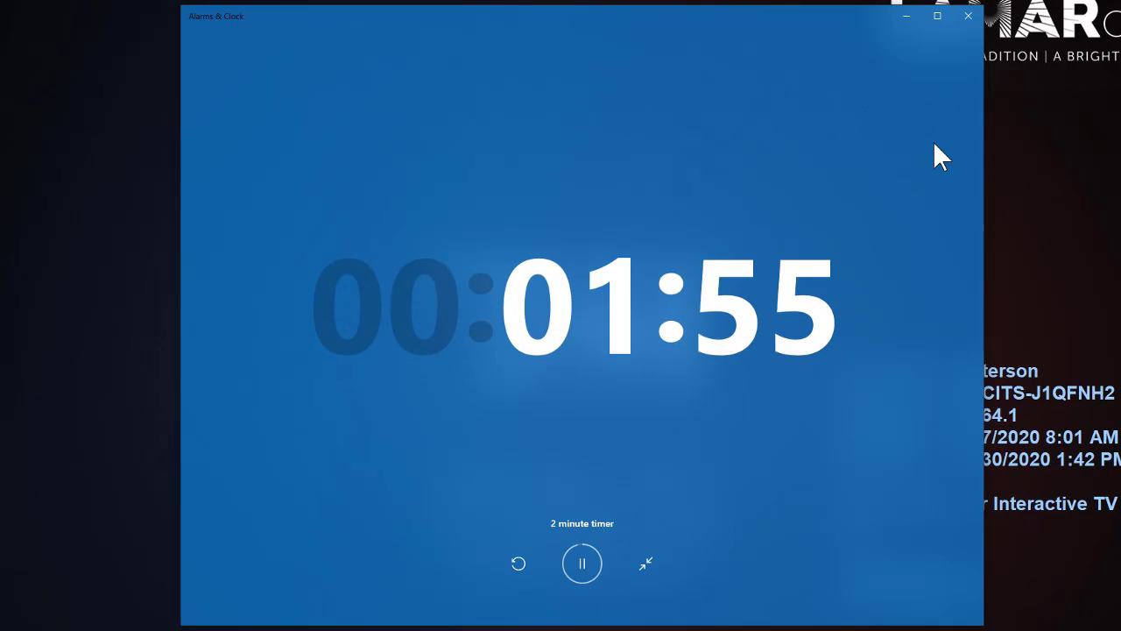
pyautogui.click(582, 562)
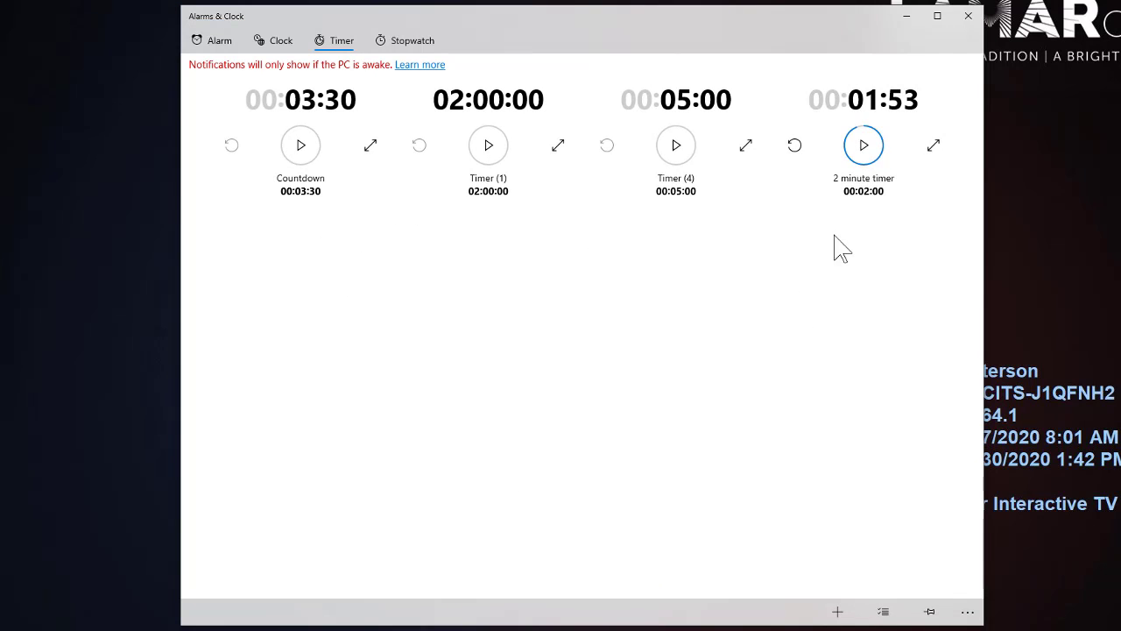
pyautogui.click(794, 146)
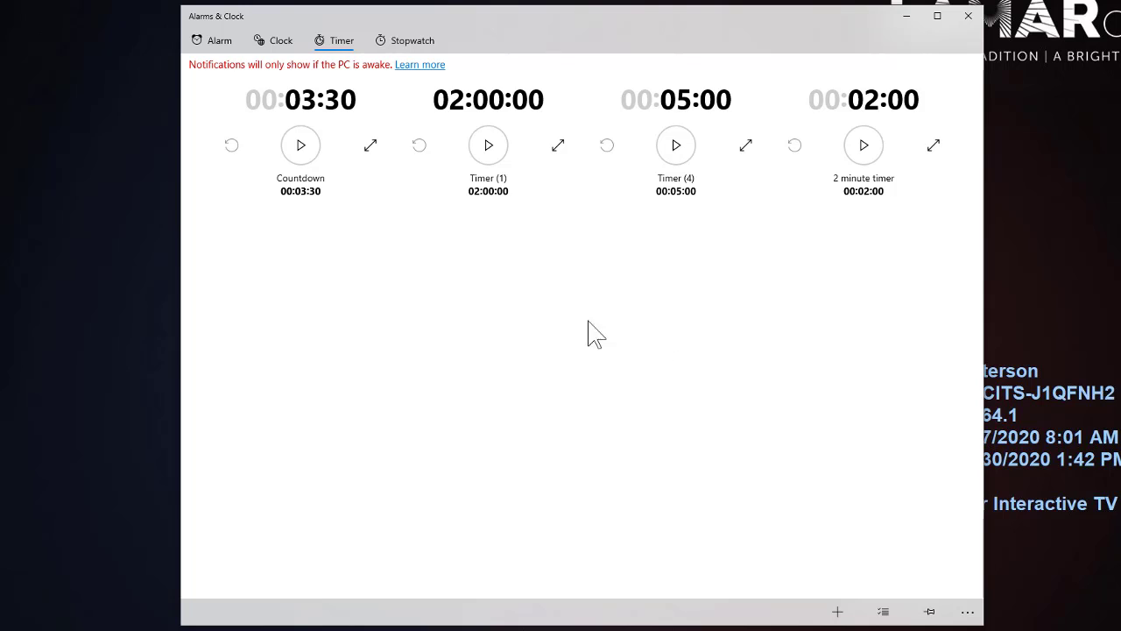
# Run the stopwatch and record a second and third lap.
pyautogui.click(417, 51)
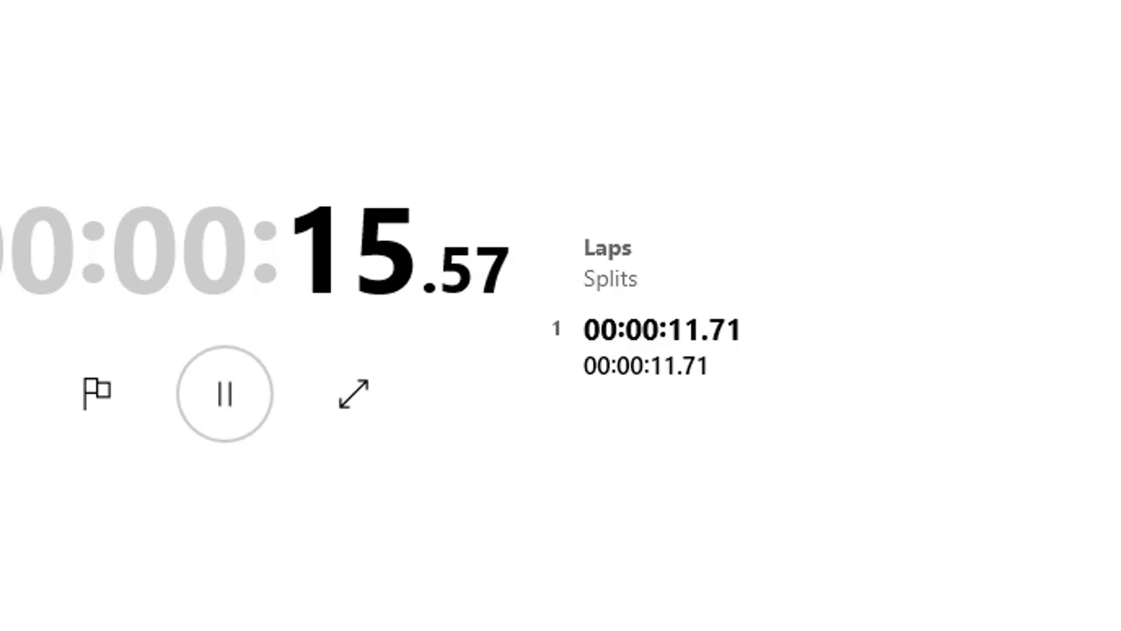
pyautogui.click(85, 392)
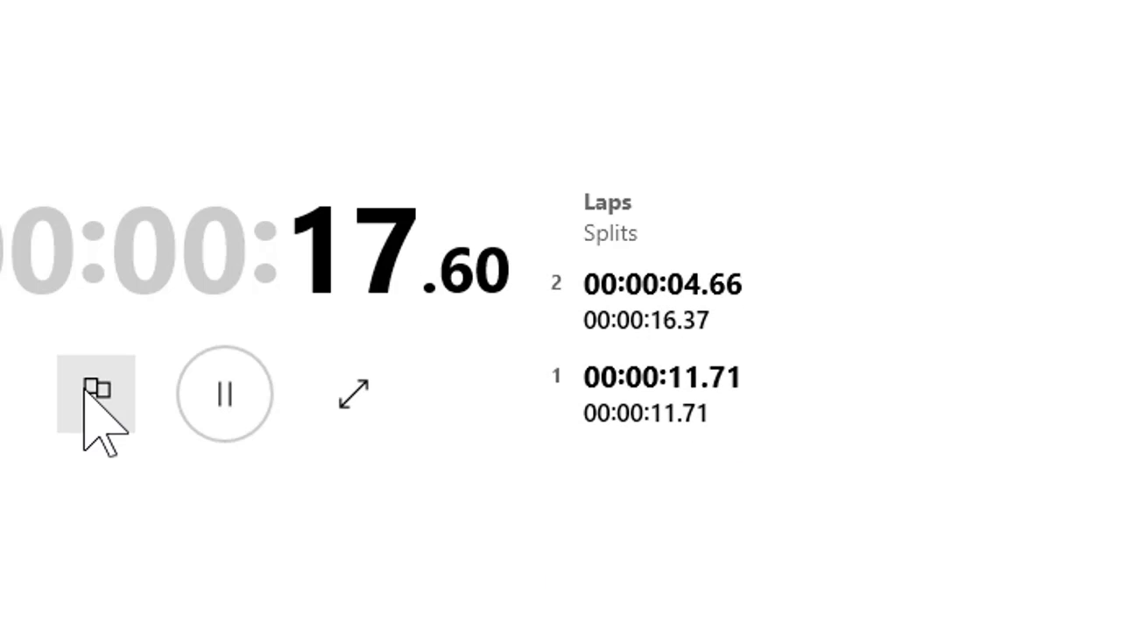
pyautogui.click(85, 392)
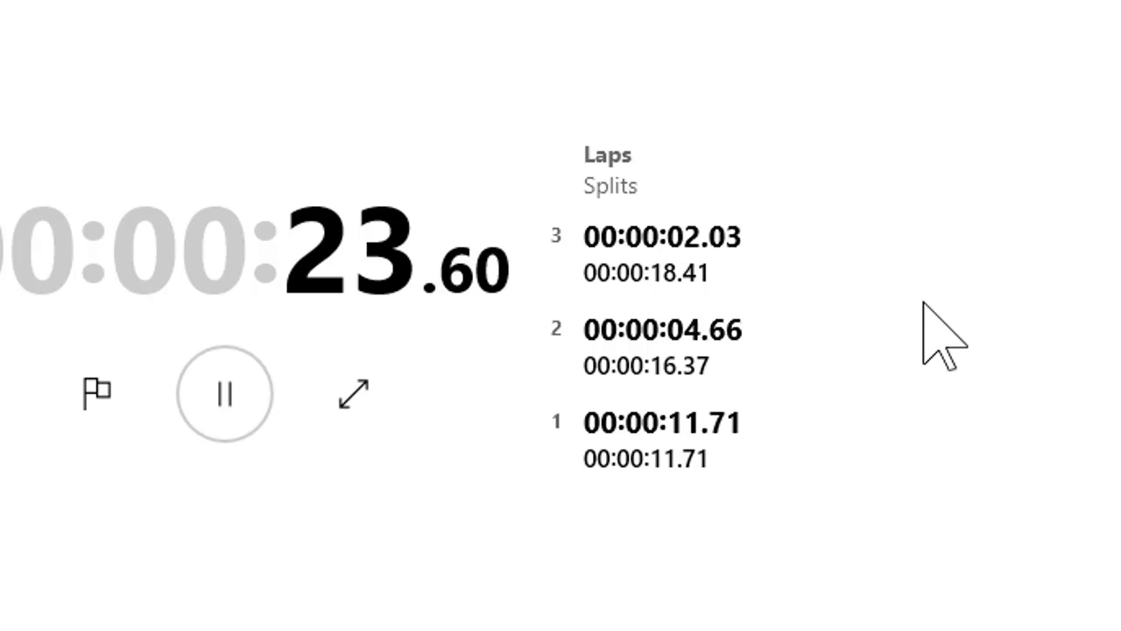
# Expand the stopwatch and restore it, then pause, resume and pause at 00:00:30.52.
pyautogui.click(357, 392)
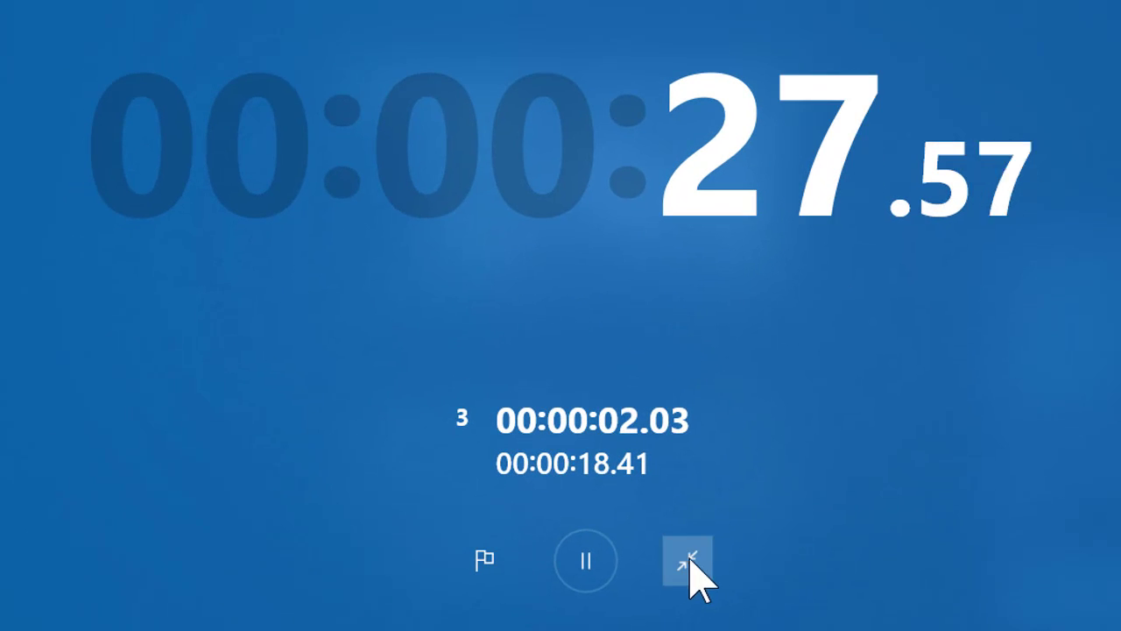
pyautogui.click(688, 560)
pyautogui.click(500, 241)
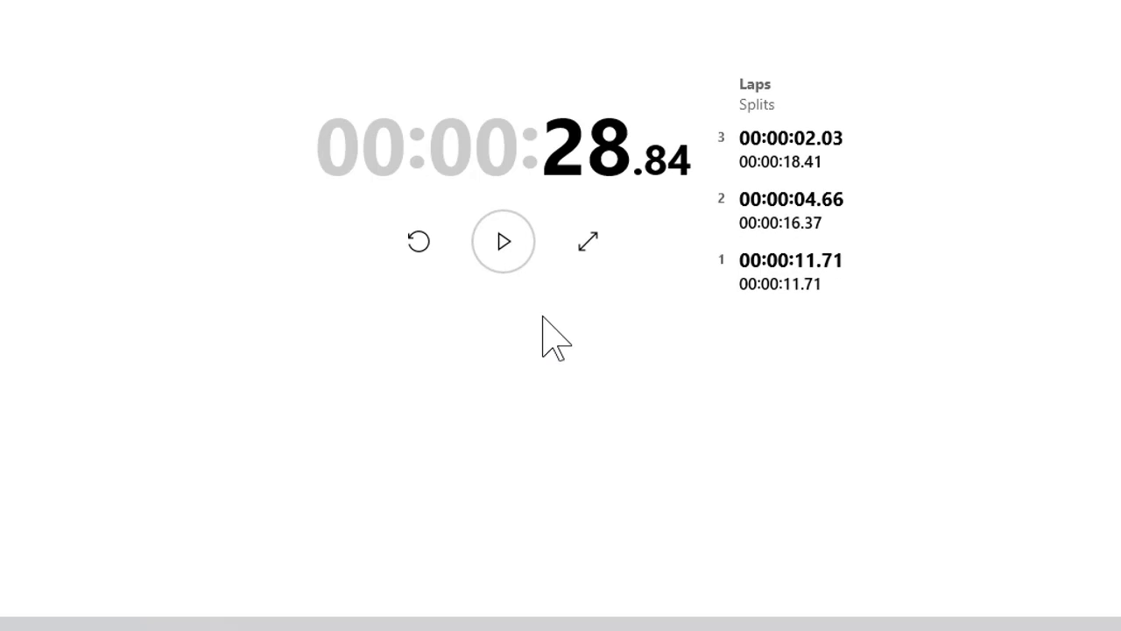
pyautogui.click(516, 248)
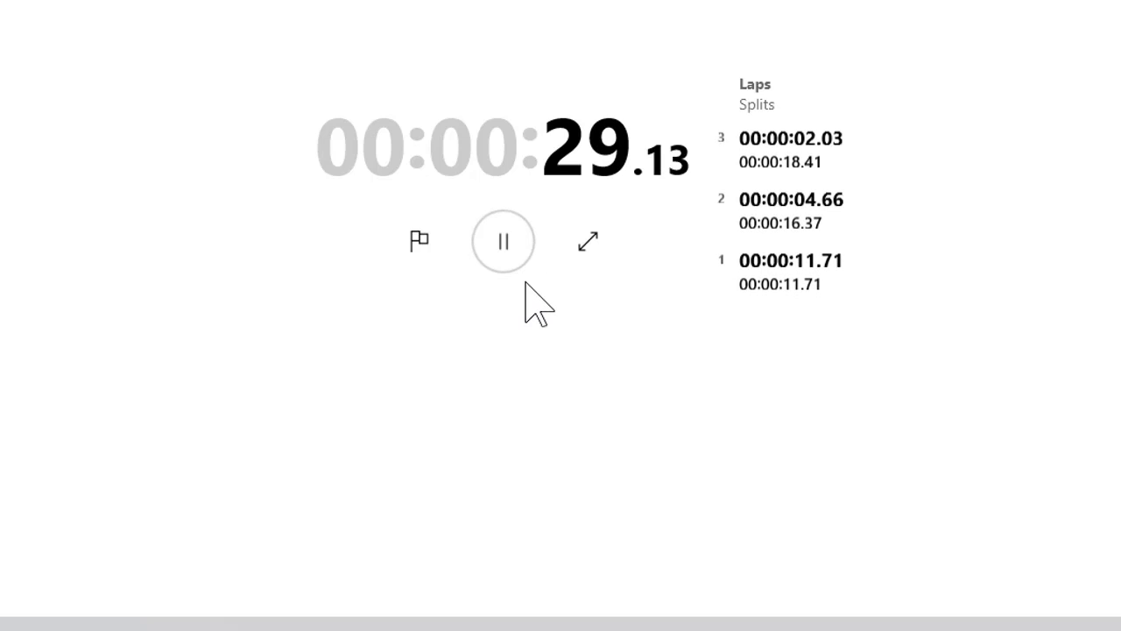
pyautogui.press('space')
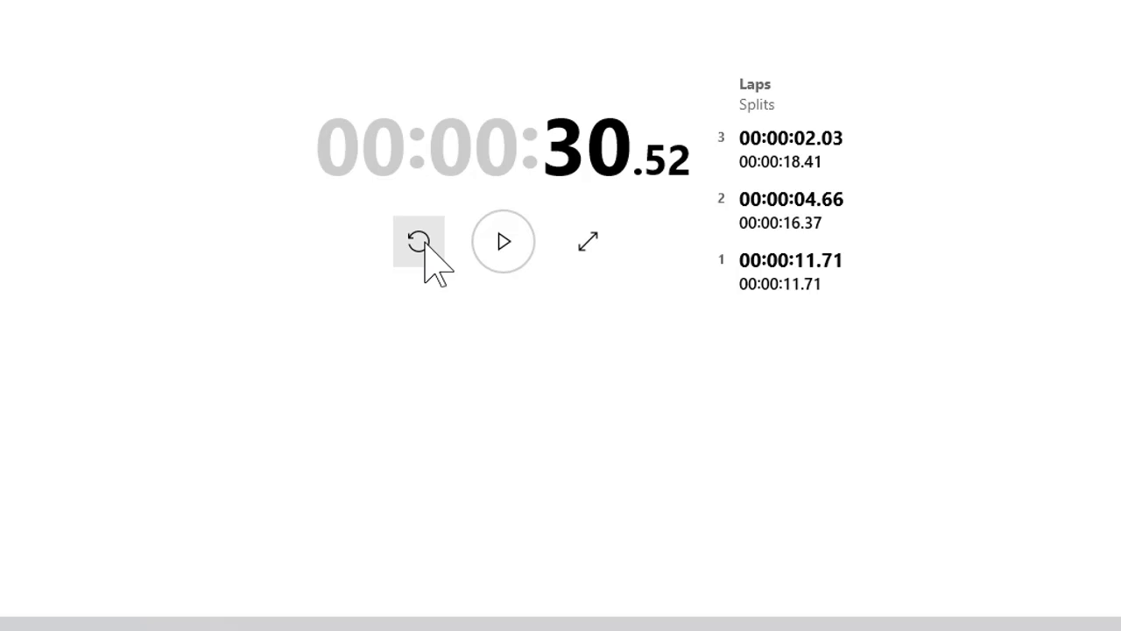